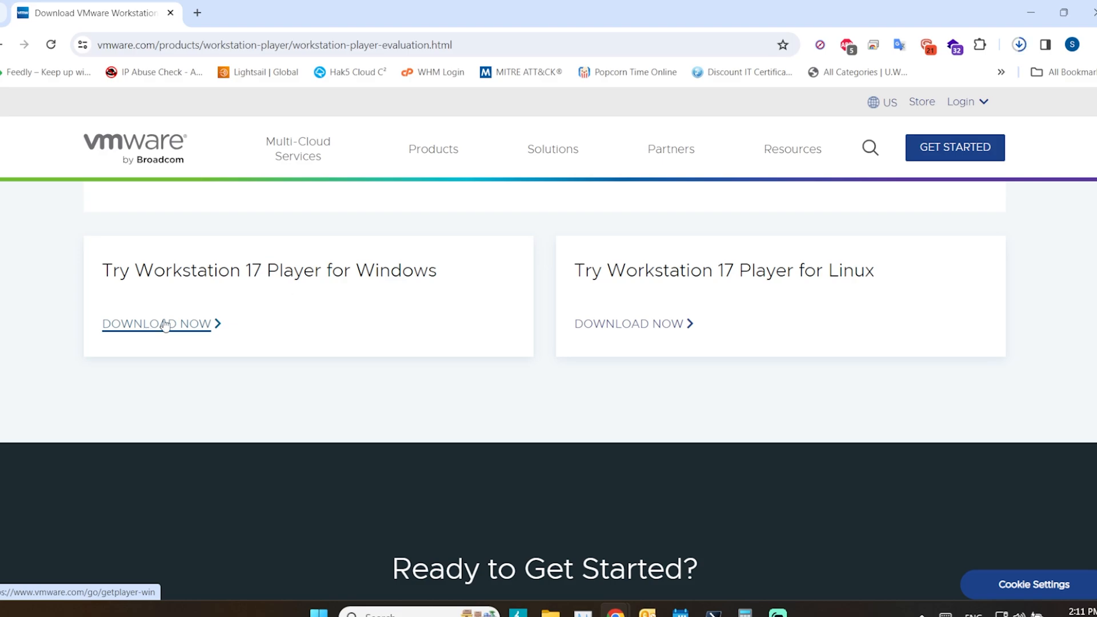
- Search the web for "kali downloads" and open the Get Kali page on kali.org
click(1021, 48)
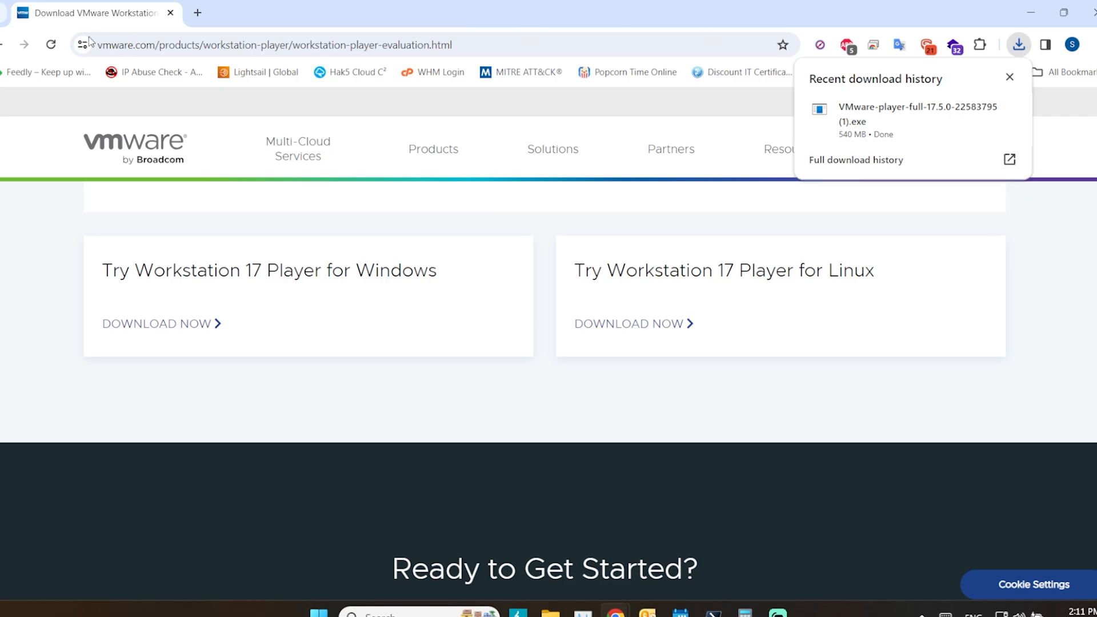
click(195, 45)
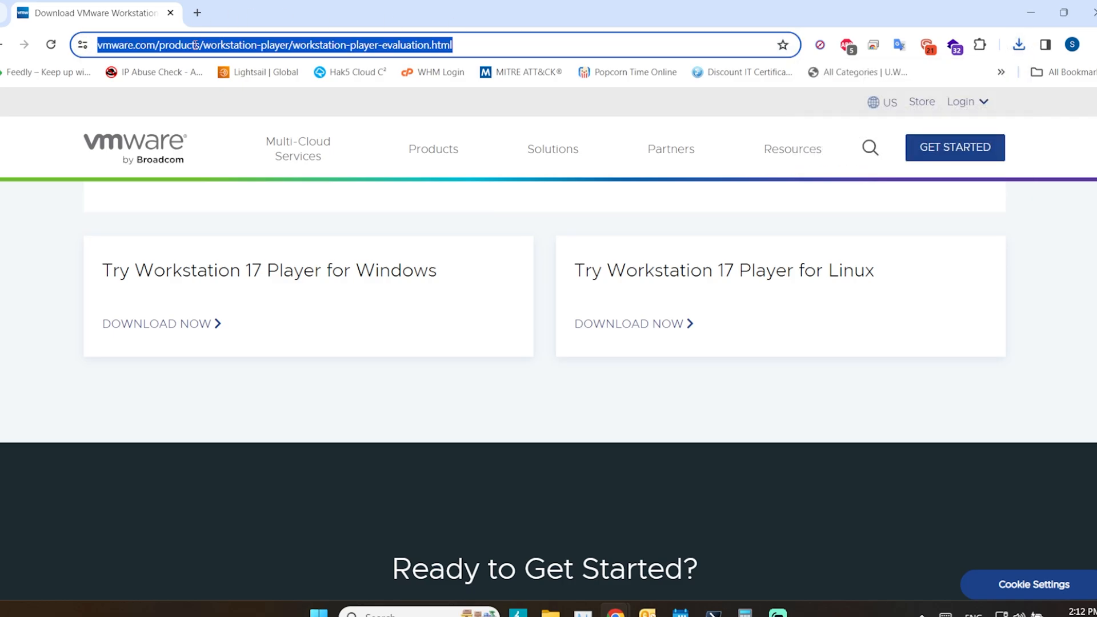
text(kal)
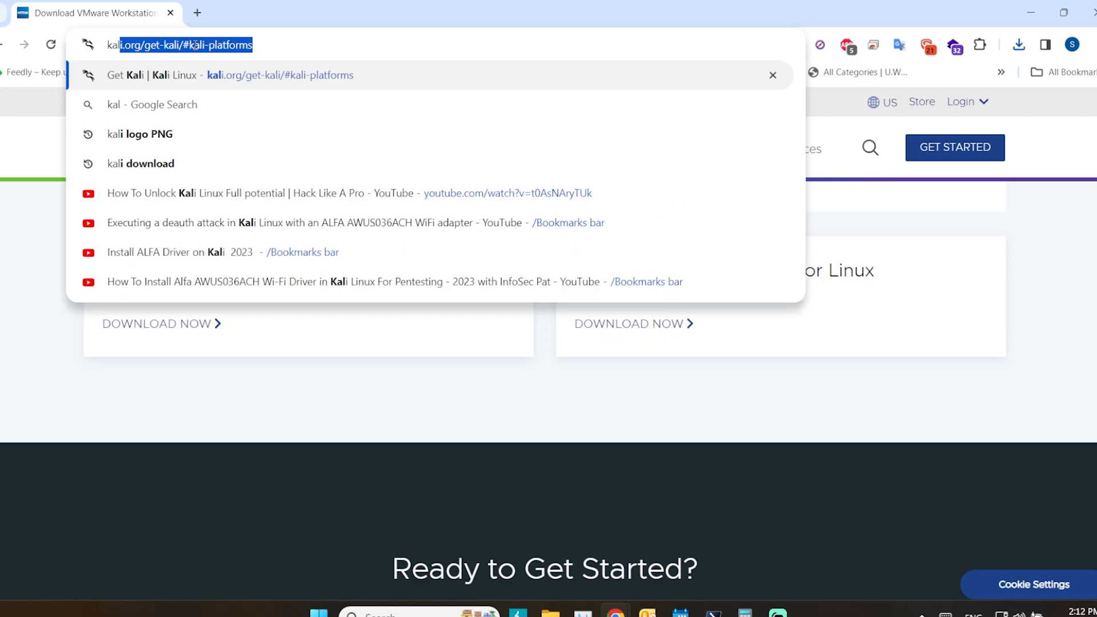
text(i downloads)
key(Return)
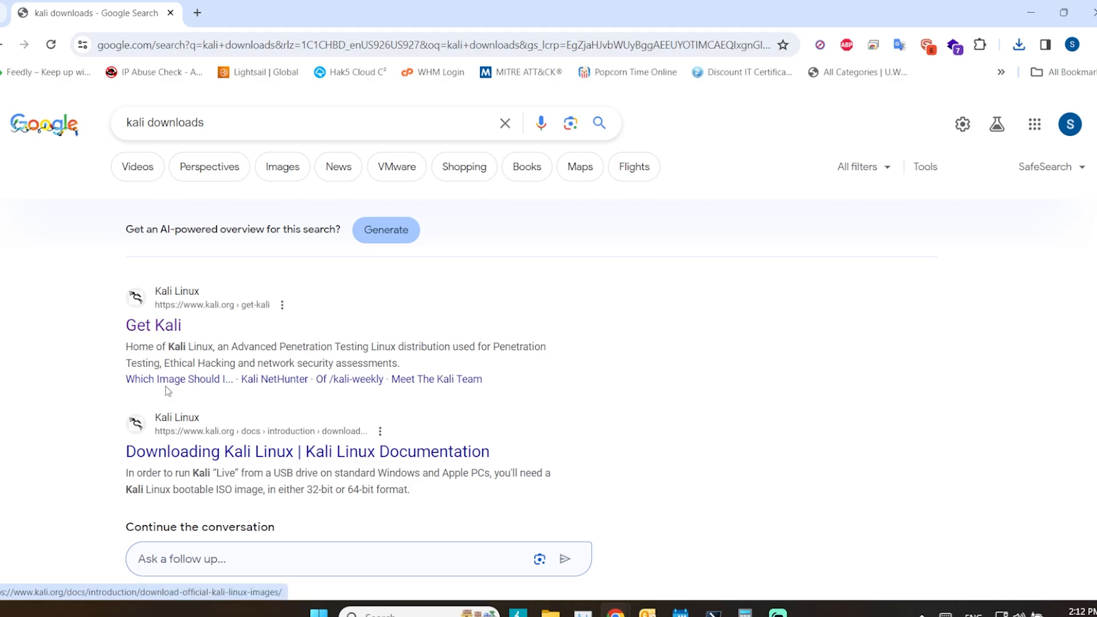
click(160, 332)
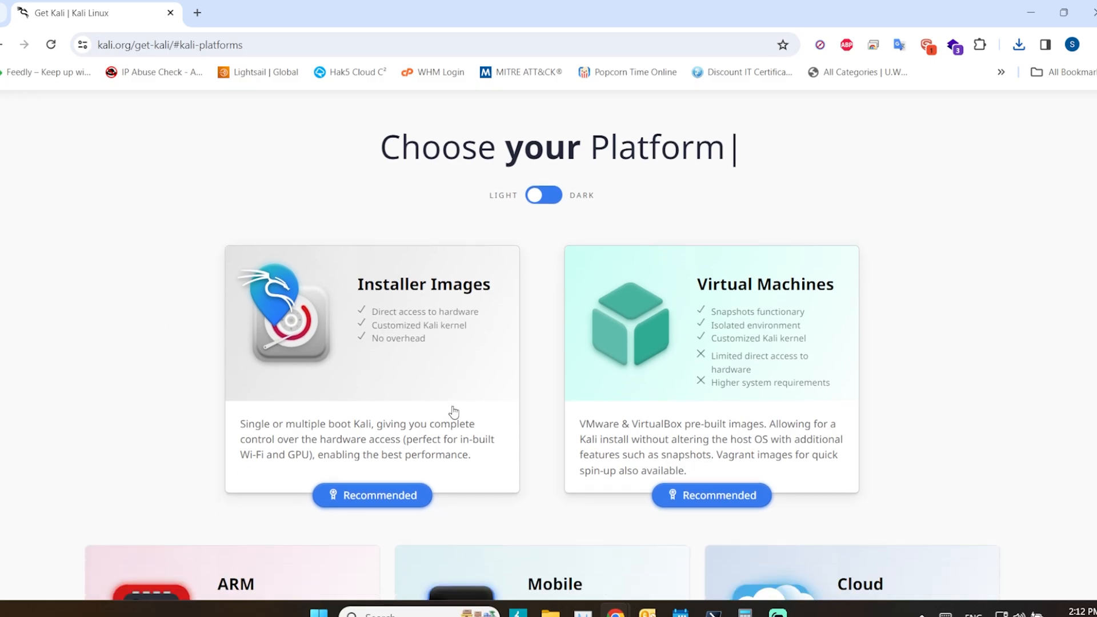
- Download the 64-bit VMware image from Kali's pre-built virtual machines
click(721, 485)
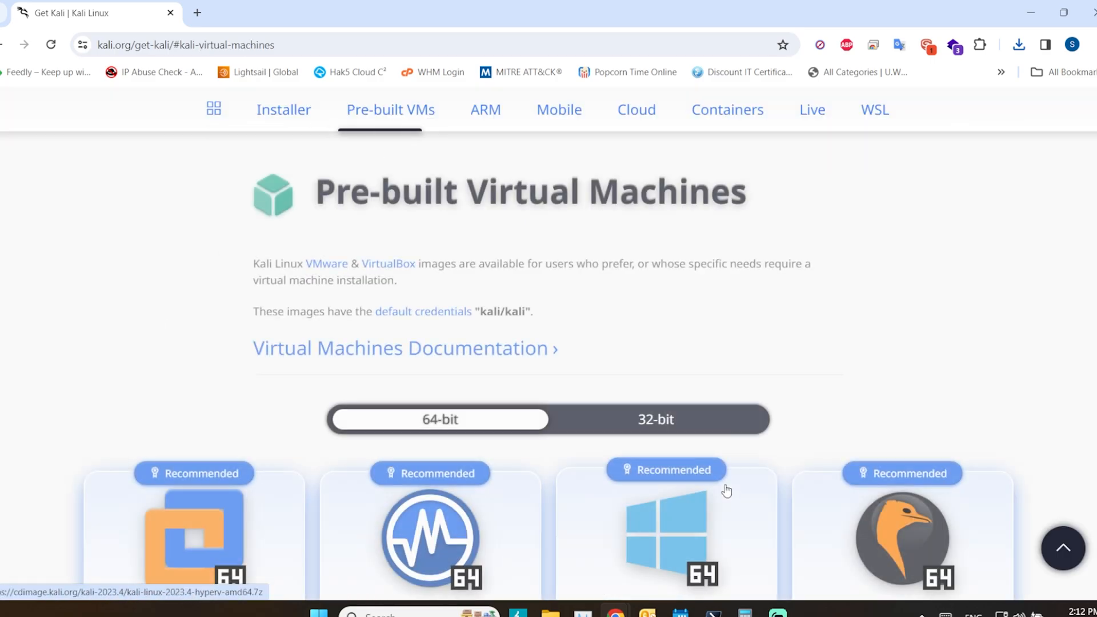
scroll(631, 444, down, 1)
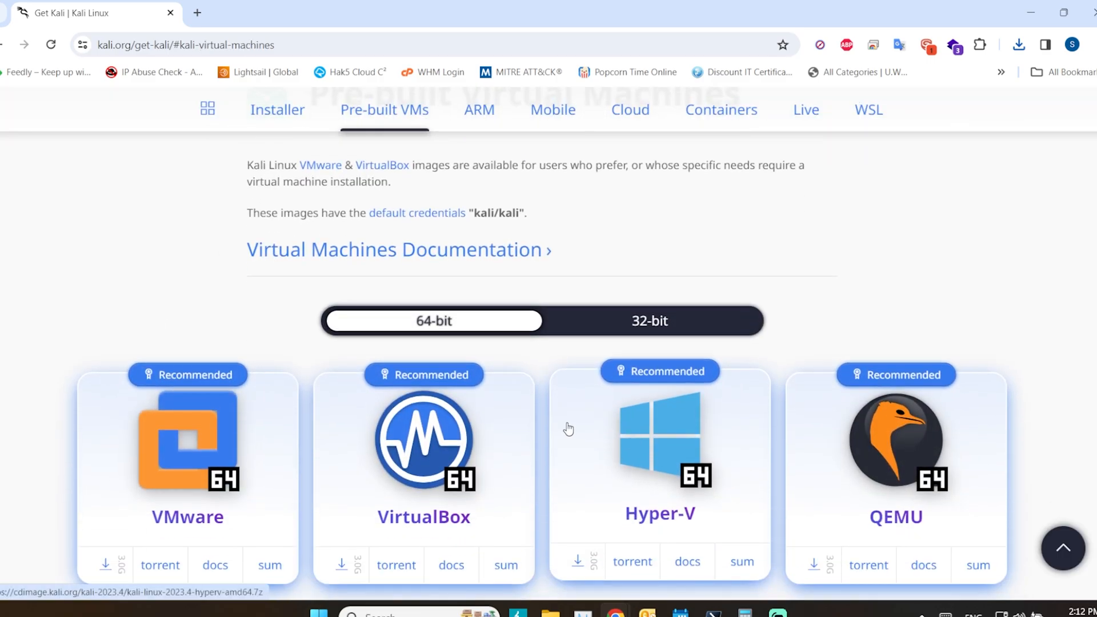
scroll(565, 429, down, 1)
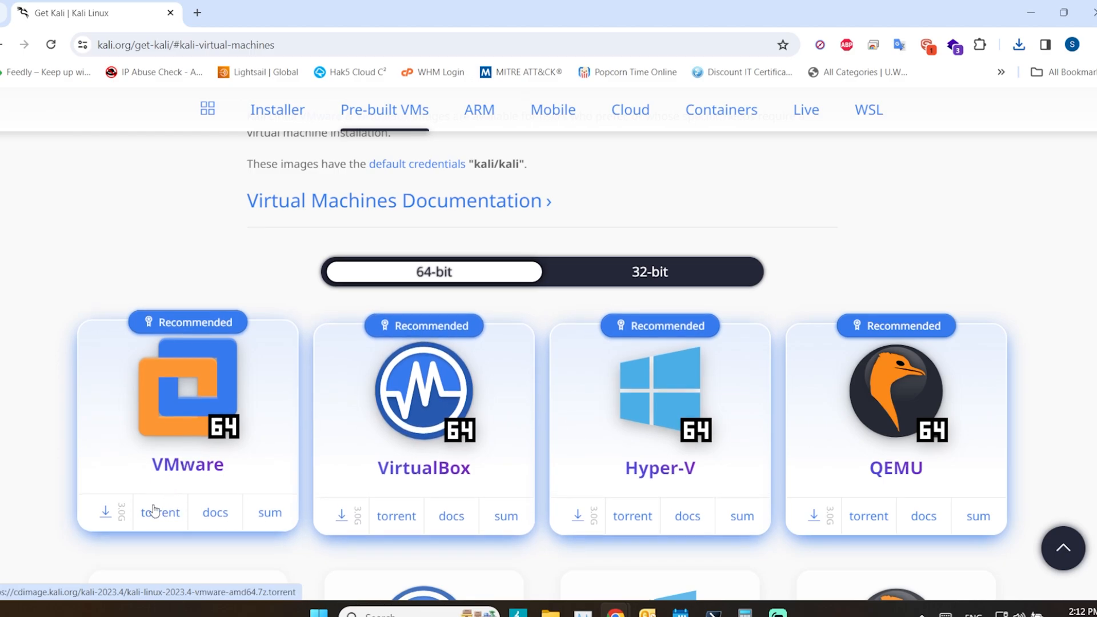
click(101, 518)
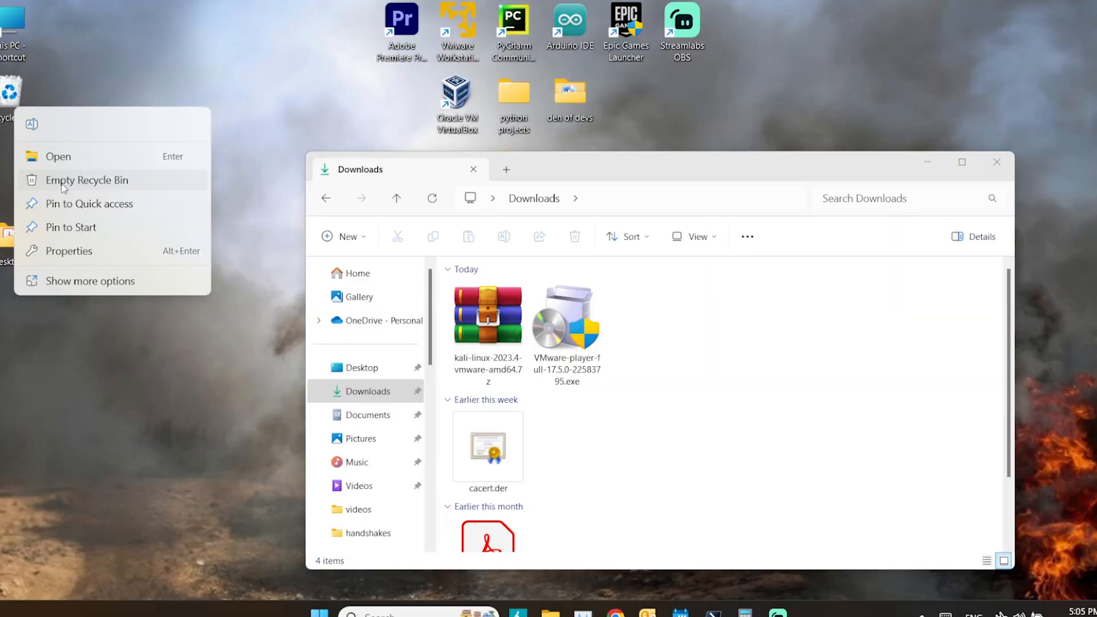
- Extract the kali-linux-2023.4-vmware-amd64.7z archive from the Downloads folder to the Desktop
click(491, 329)
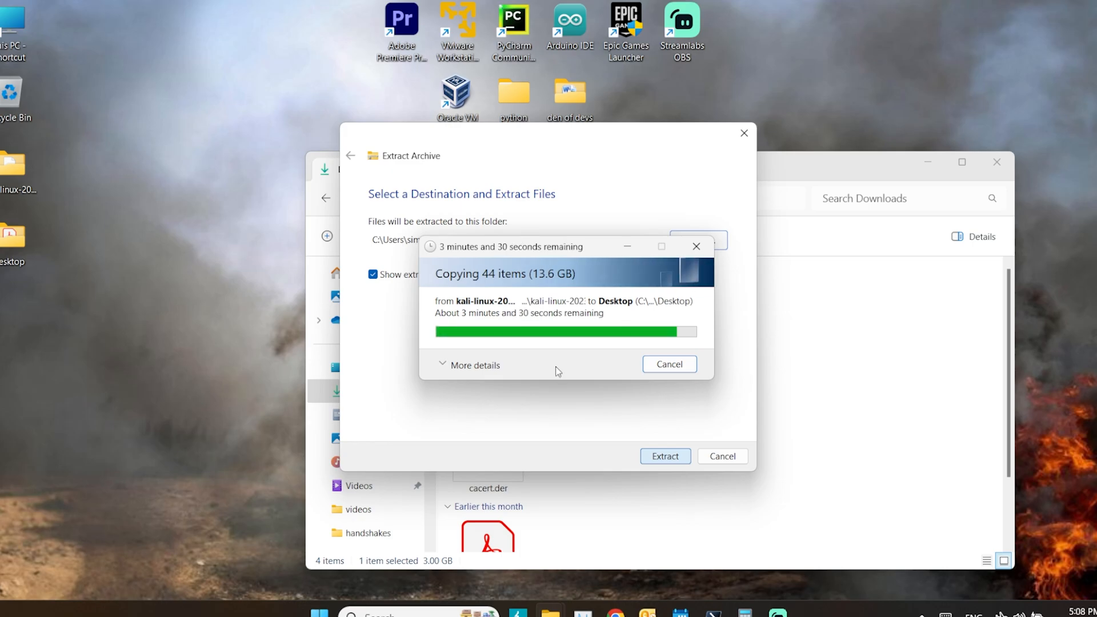
- Launch the VMware Workstation 17 Player installer from the Downloads folder and go past the setup wizard's welcome page
click(580, 340)
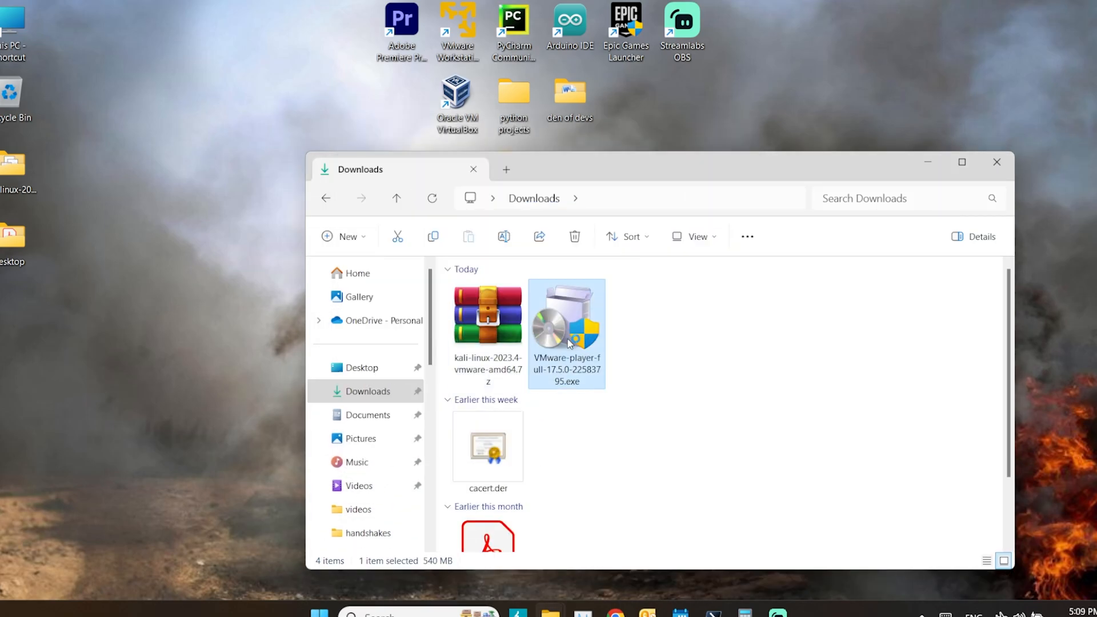
double_click(569, 342)
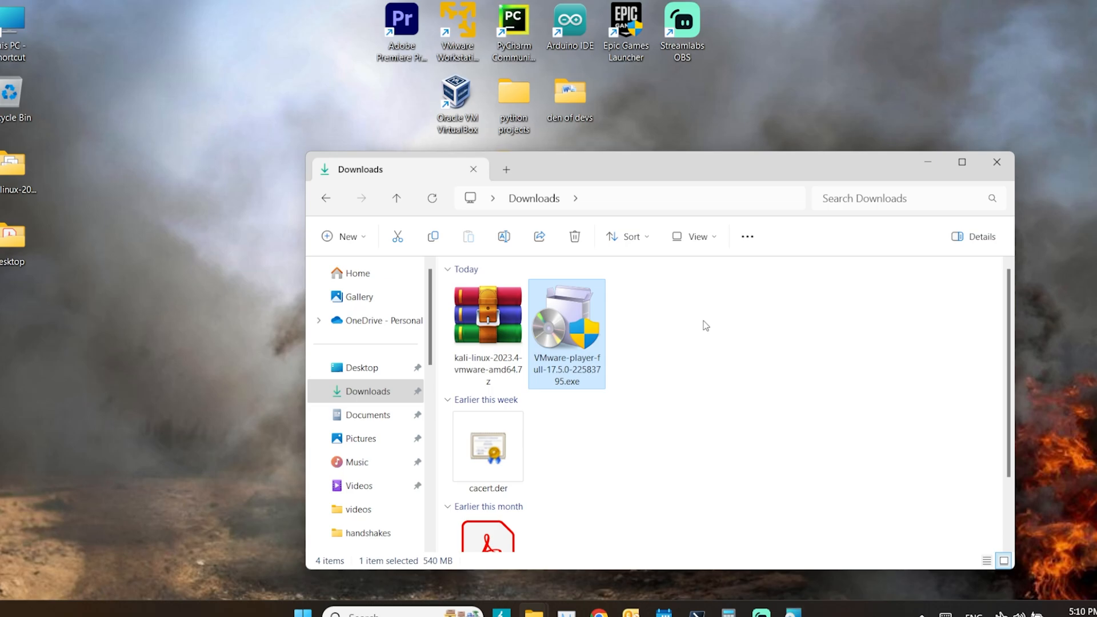
click(923, 175)
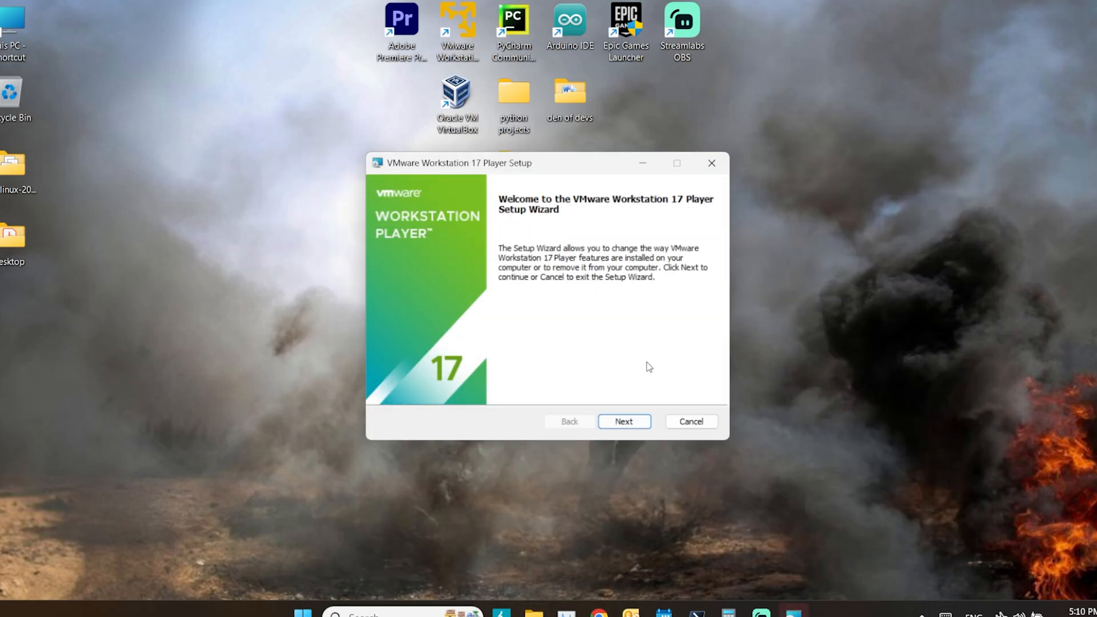
click(624, 421)
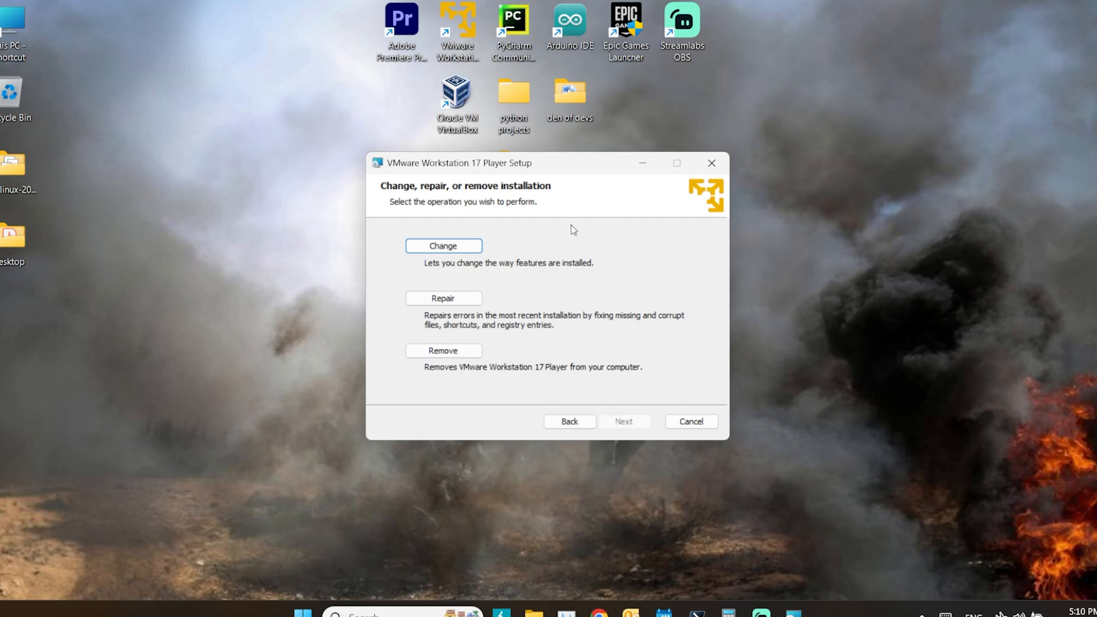
- Go through the setup wizard's Change option with both custom features kept, and cancel the installation before applying it
click(448, 18)
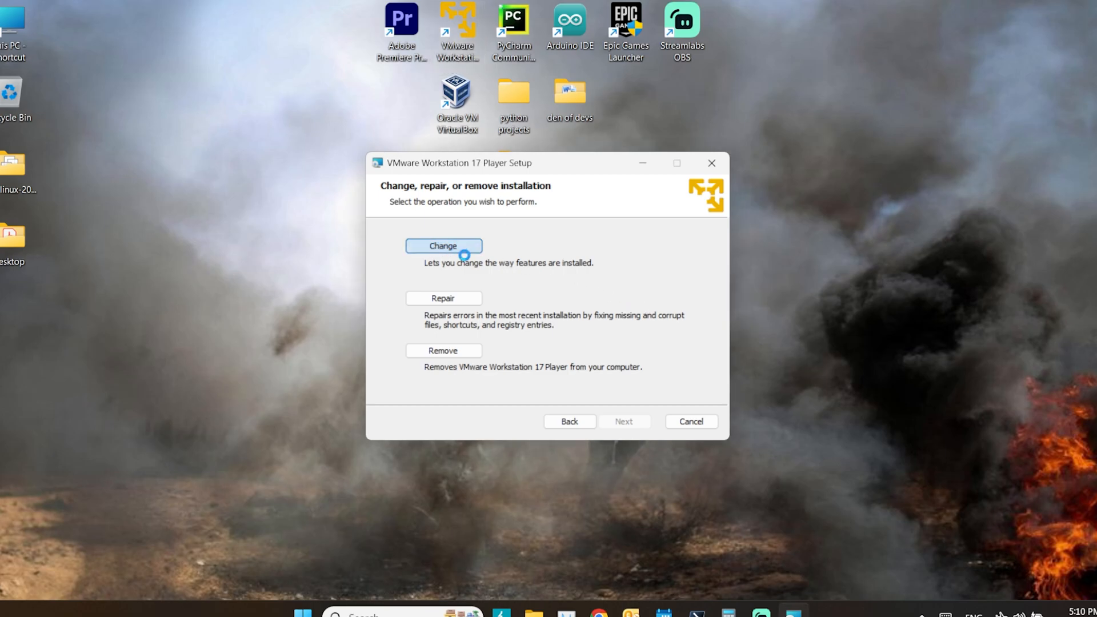
click(464, 252)
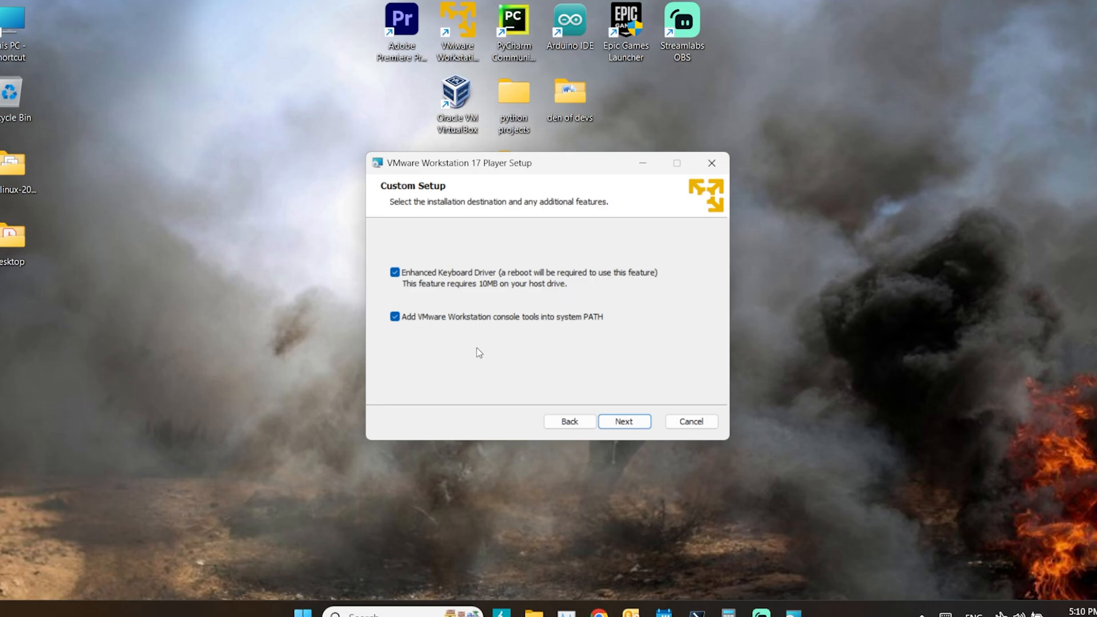
click(623, 423)
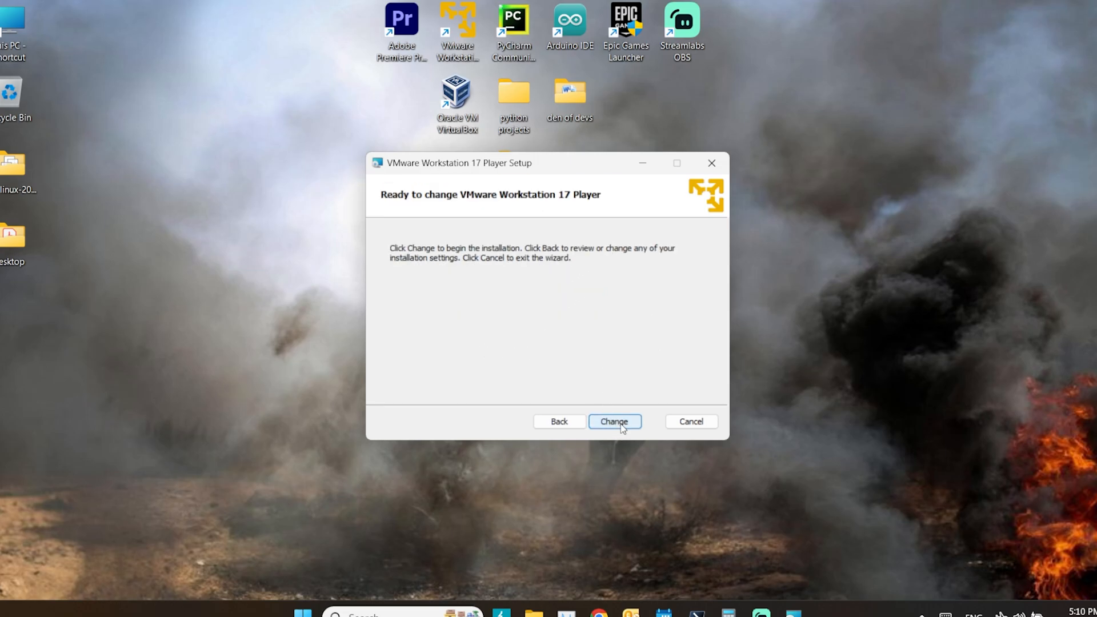
click(673, 426)
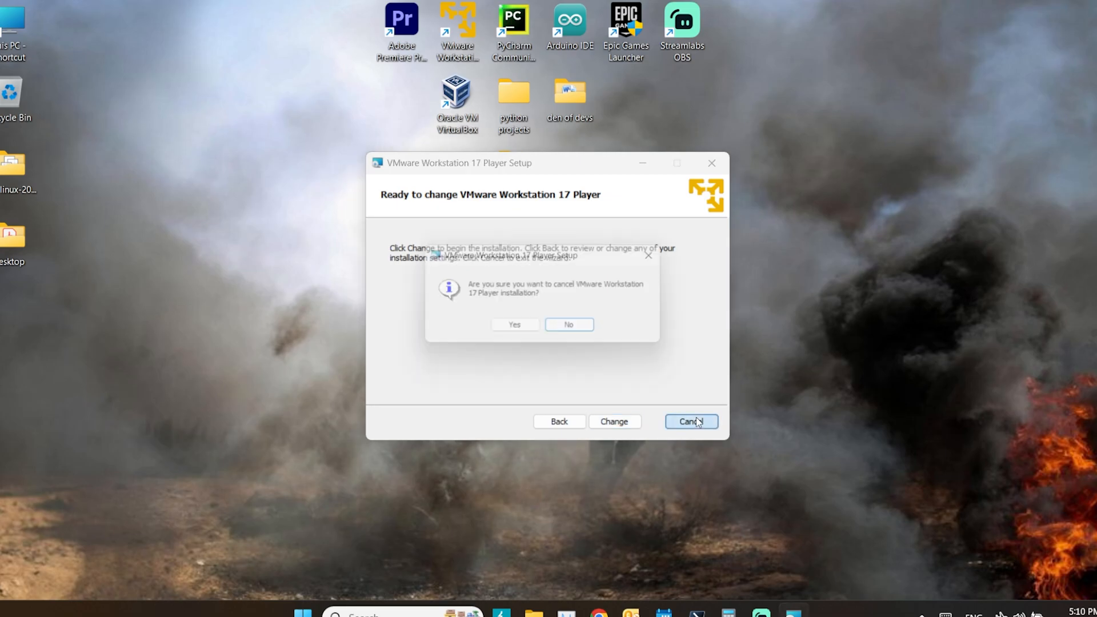
click(519, 330)
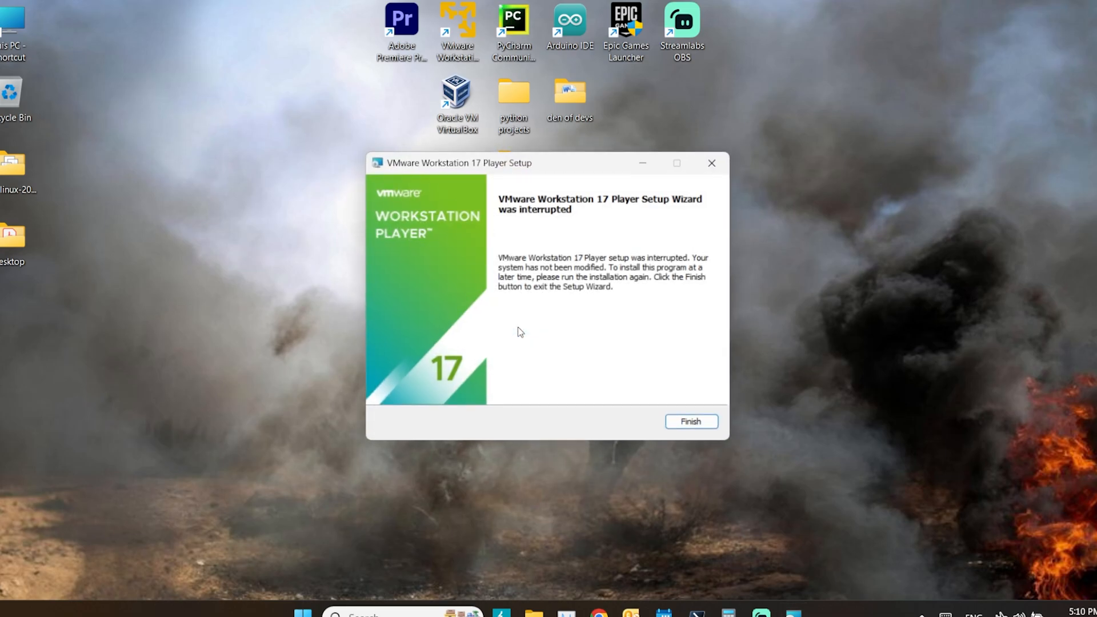
click(691, 421)
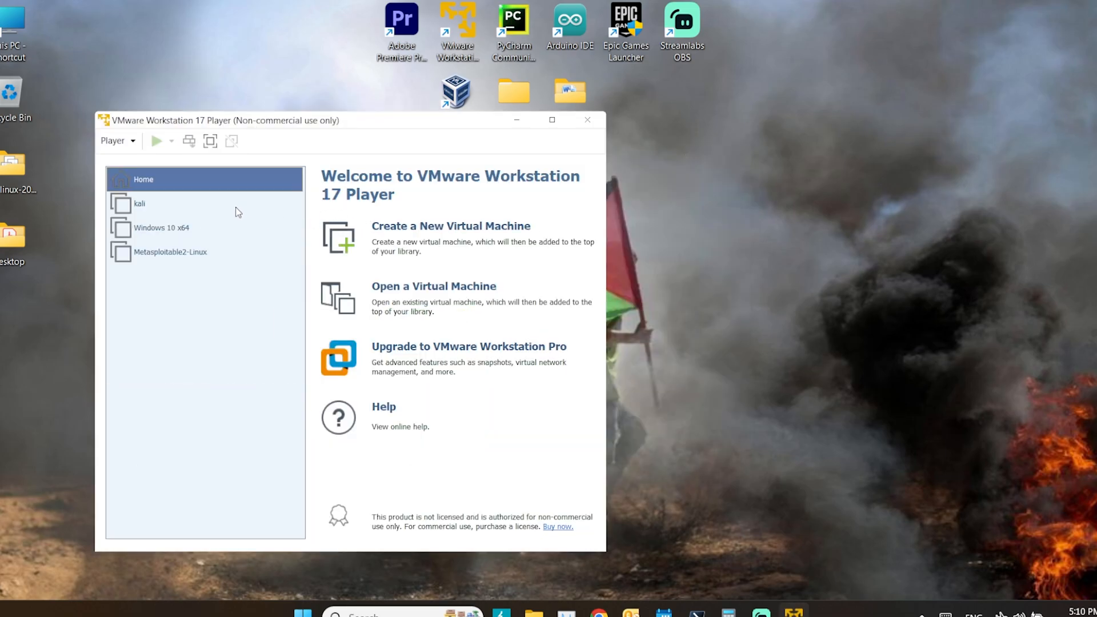
- In a maximized VMware Workstation 17 Player, open kali-linux-2023.4-vmware-amd64.vmx from the extracted folder on the Desktop
click(549, 123)
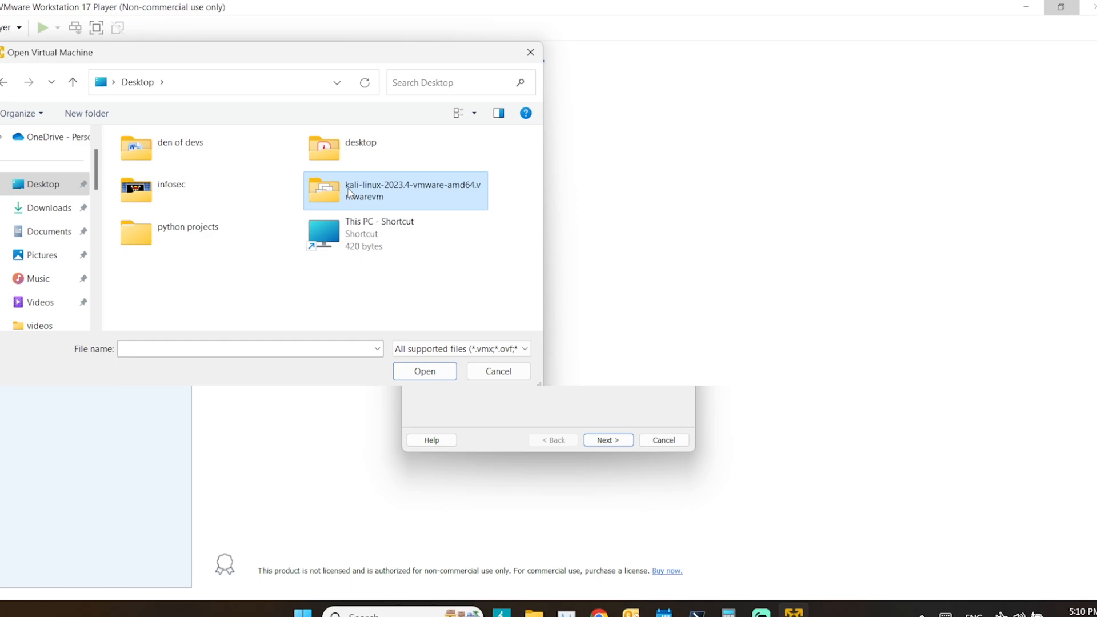
double_click(343, 189)
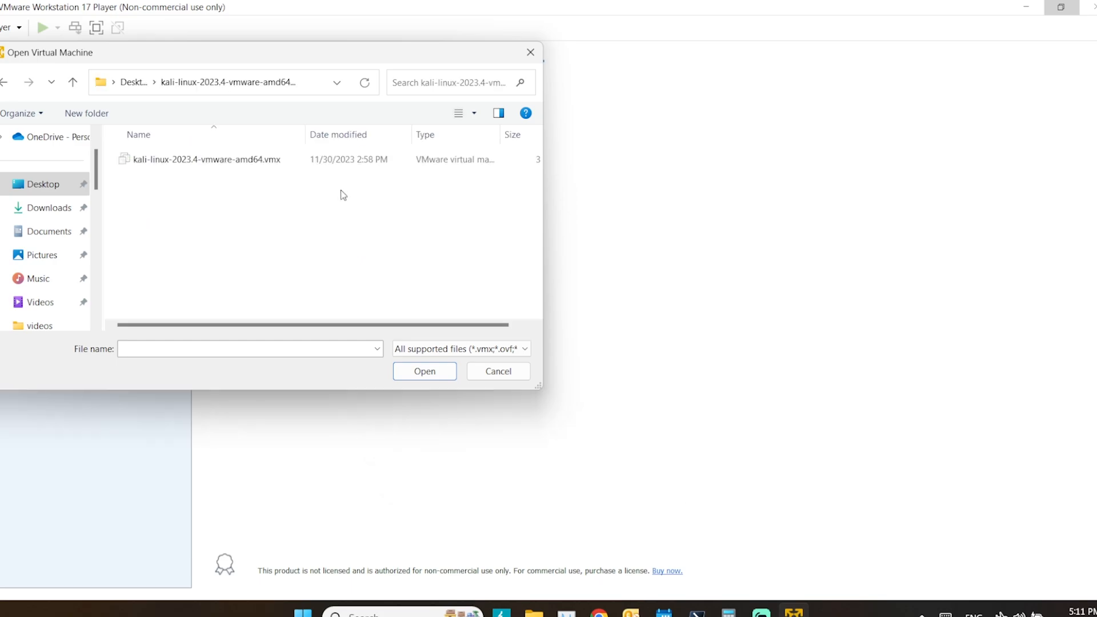
click(191, 161)
click(424, 371)
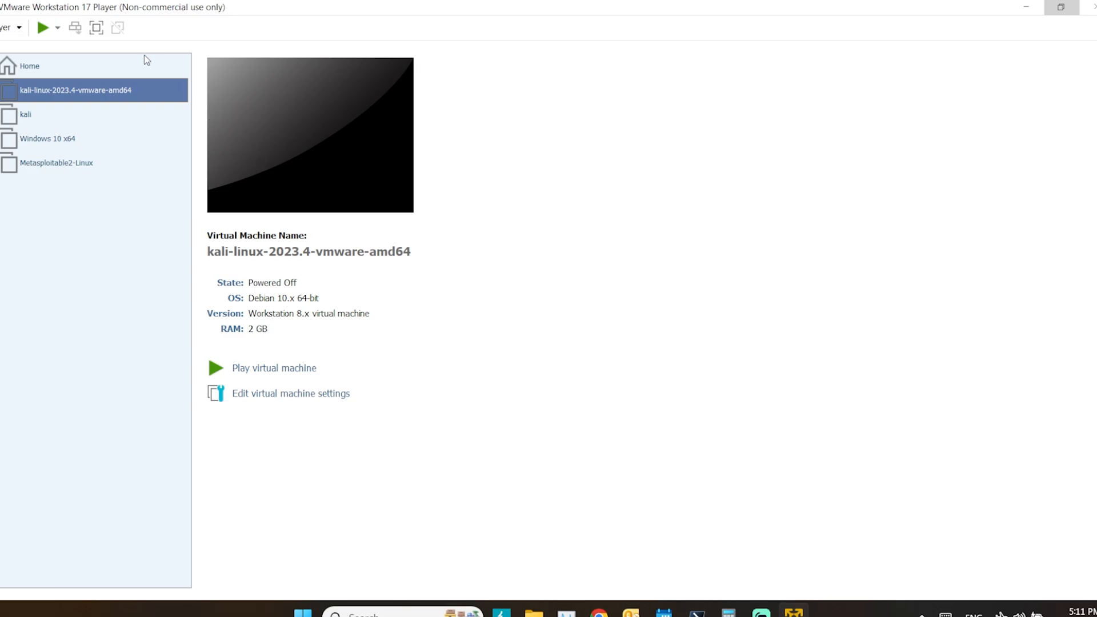
- Start the Kali virtual machine and log in as user kali, entering the account password
click(43, 28)
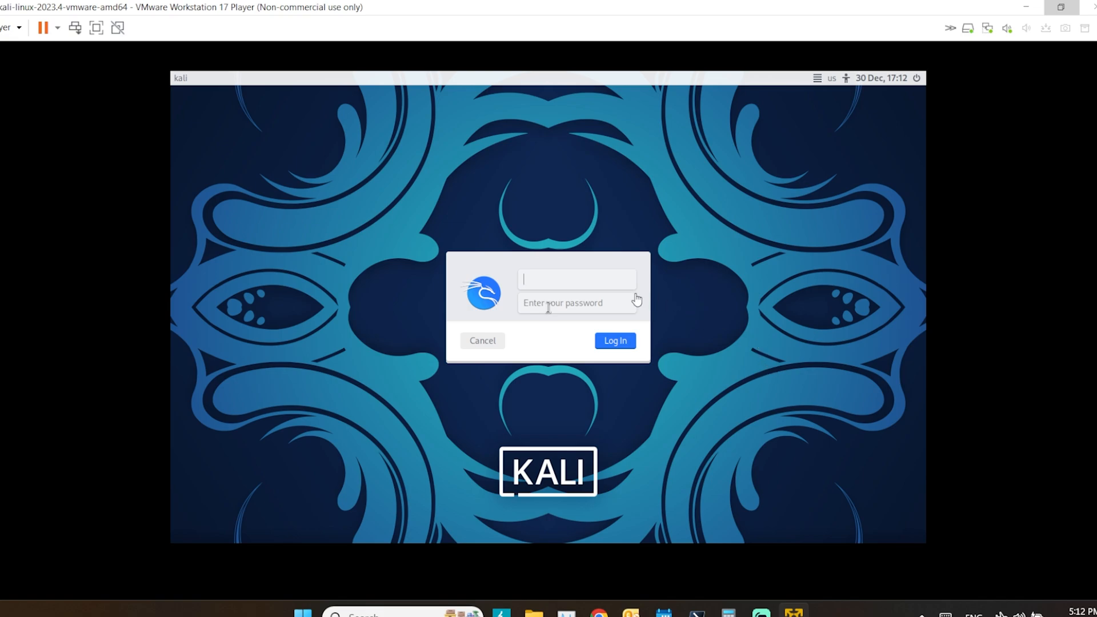
click(607, 280)
text(kali)
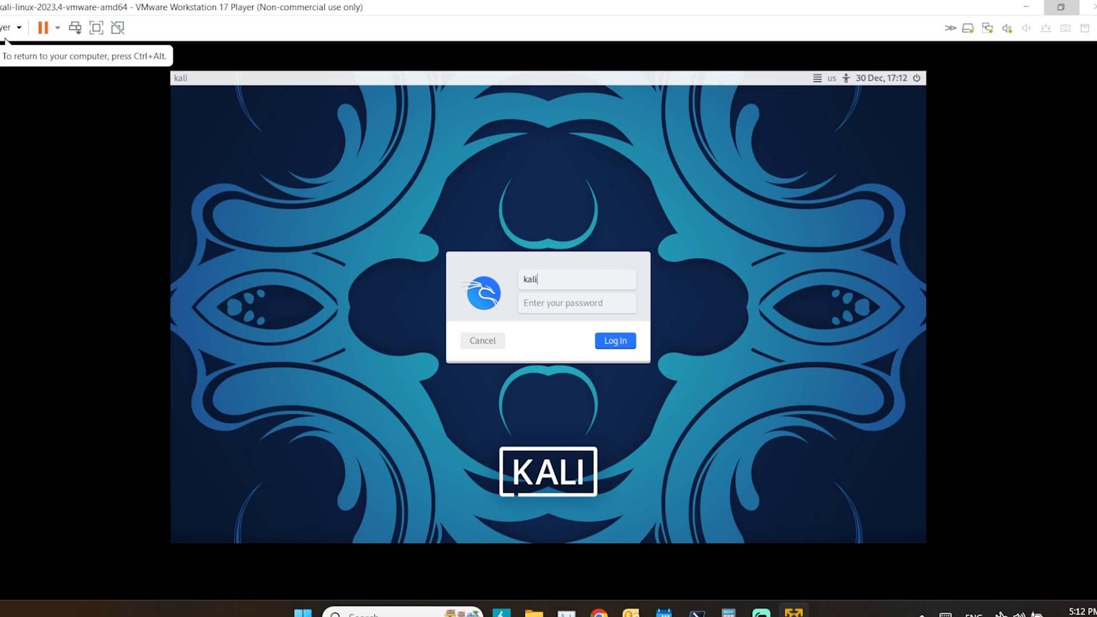
key(Tab)
text(kali)
key(BackSpace)
key(BackSpace)
key(BackSpace)
key(BackSpace)
key(BackSpace)
text(kali)
click(623, 345)
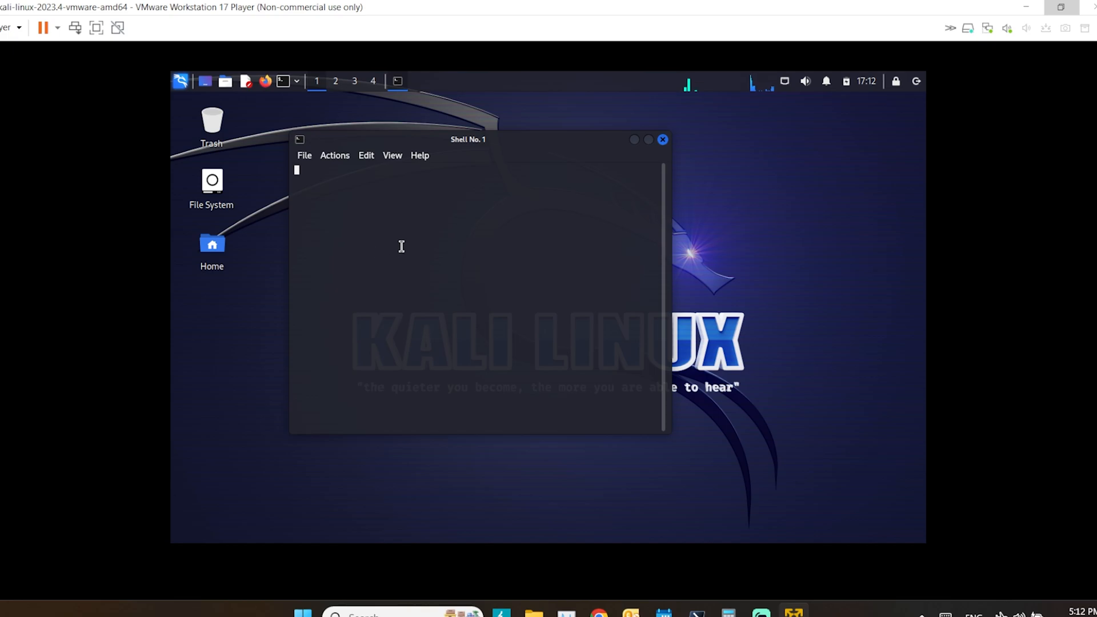
- Run ls and whoami in a Kali terminal, and exit the shell
text(ls)
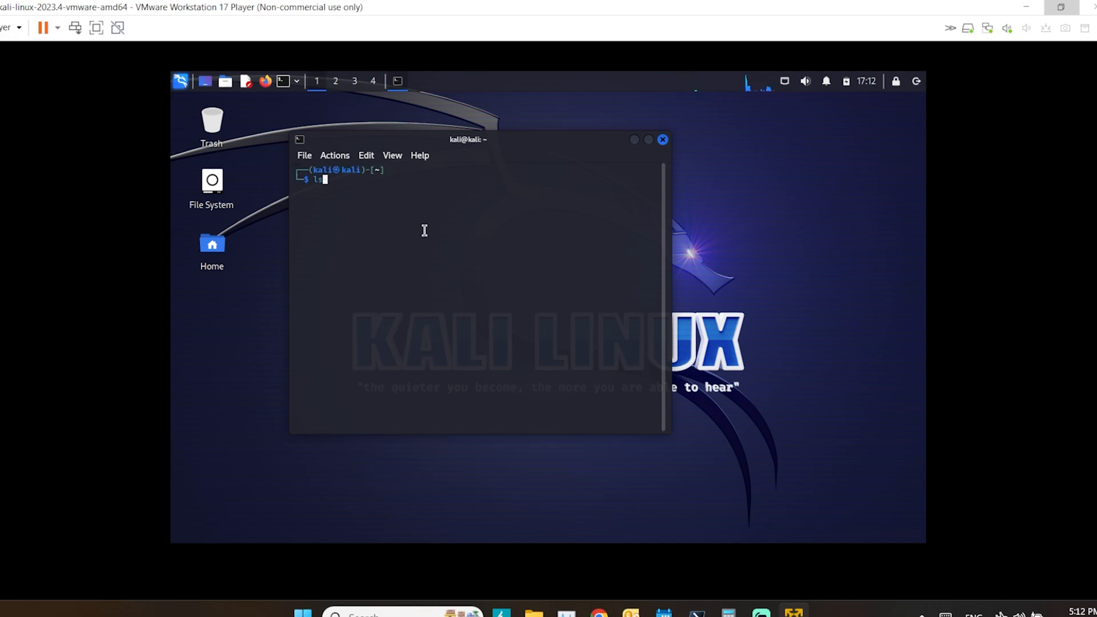
key(Return)
text(whoami)
key(Return)
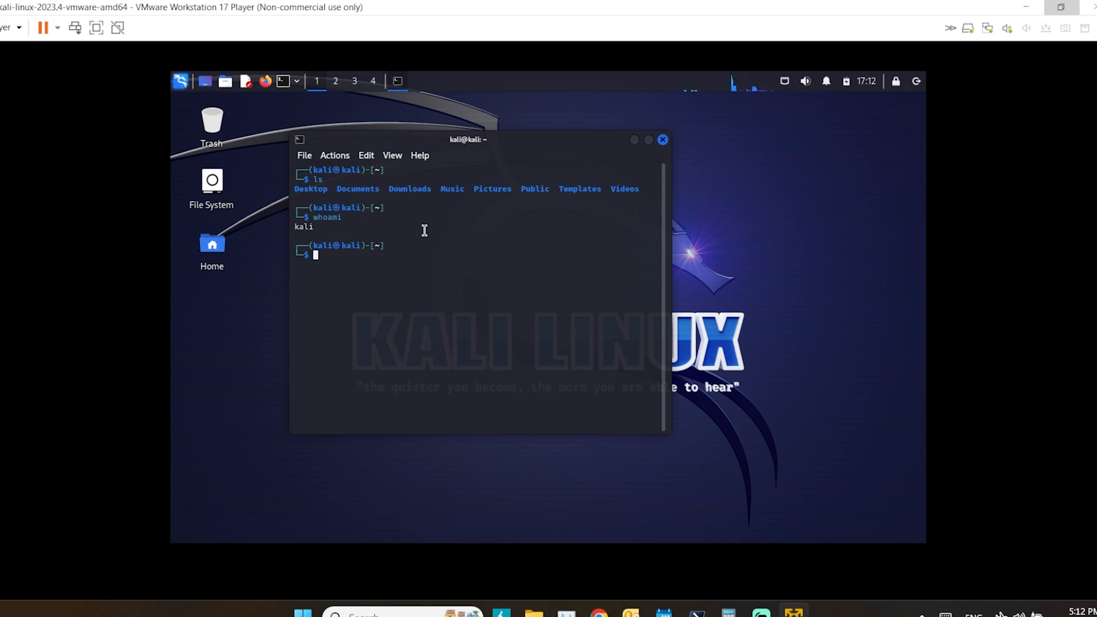
text(exit)
key(Return)
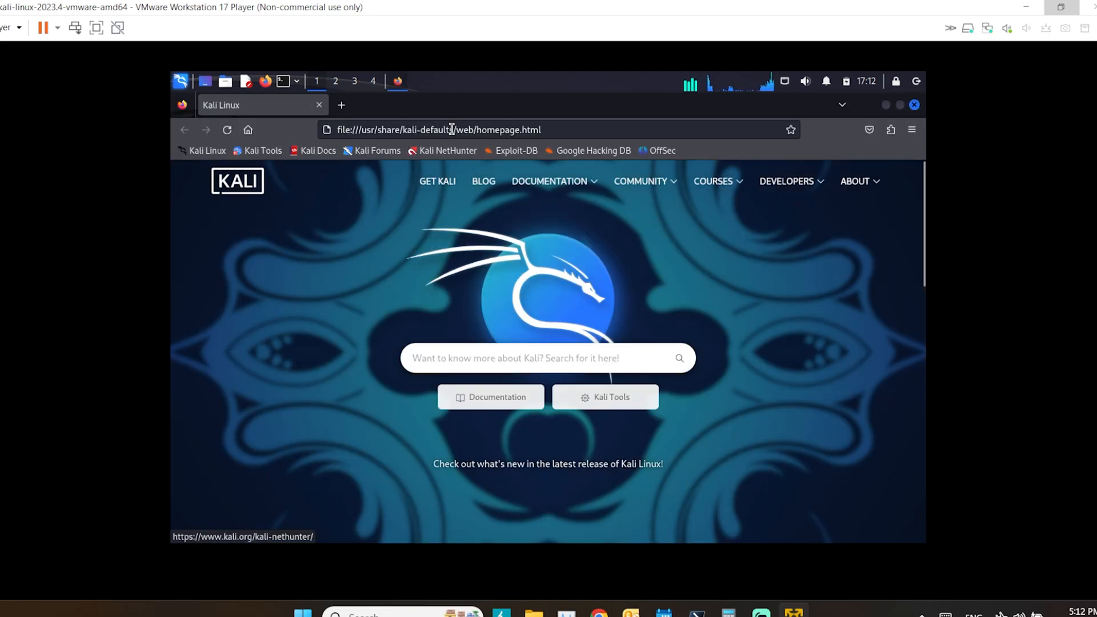
- Test internet access by opening YouTube in the Kali web browser, and close the browser
click(452, 130)
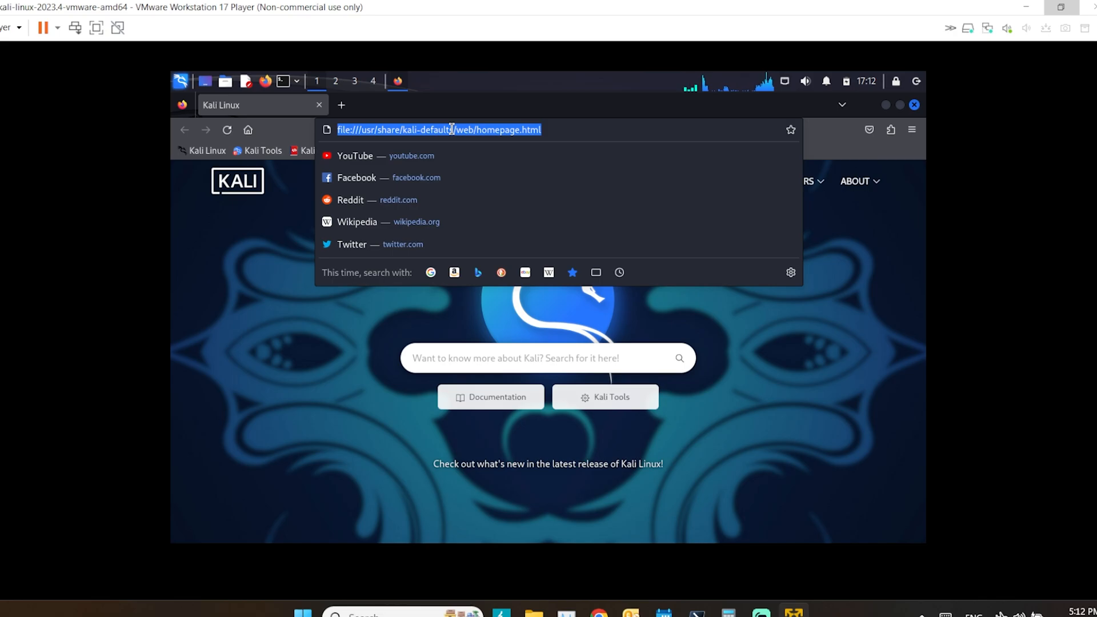
click(420, 155)
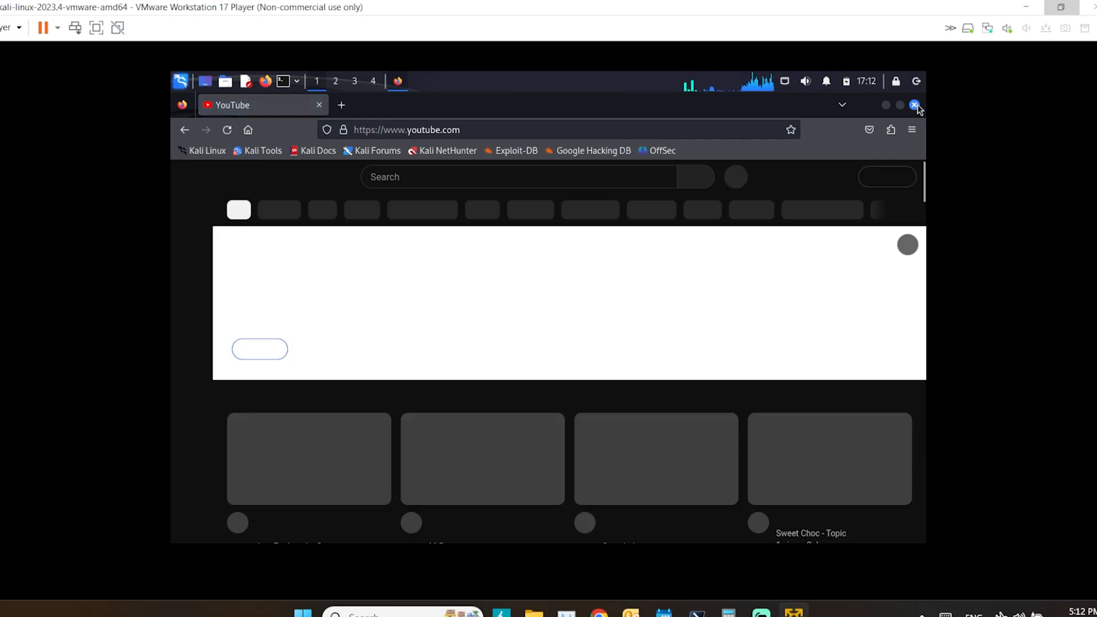
click(915, 105)
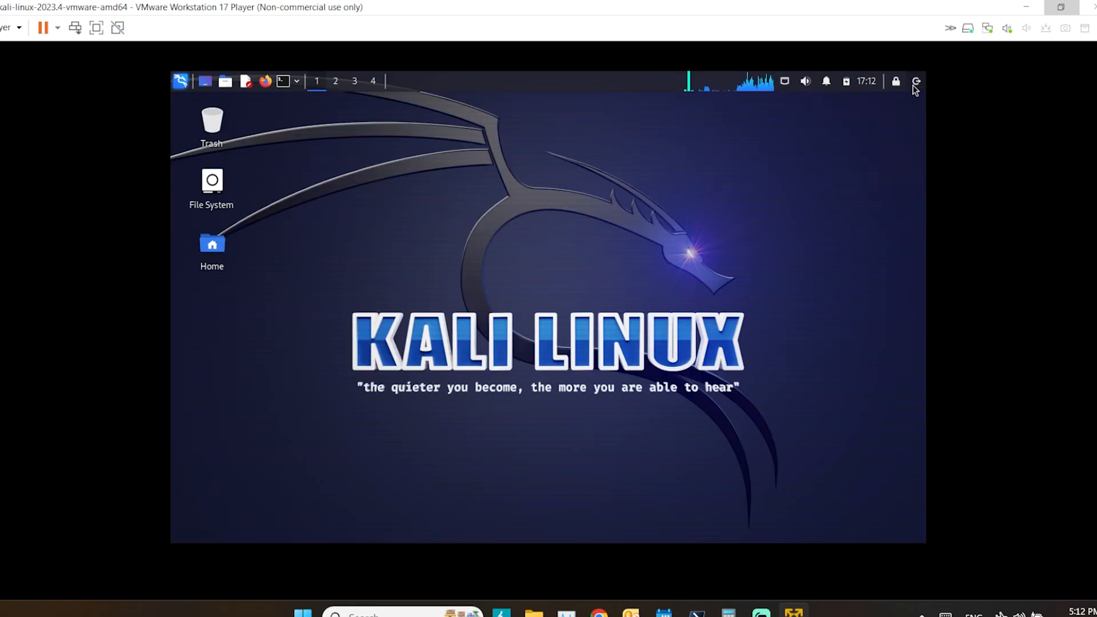
- Open the log-out options of the Kali session
click(915, 84)
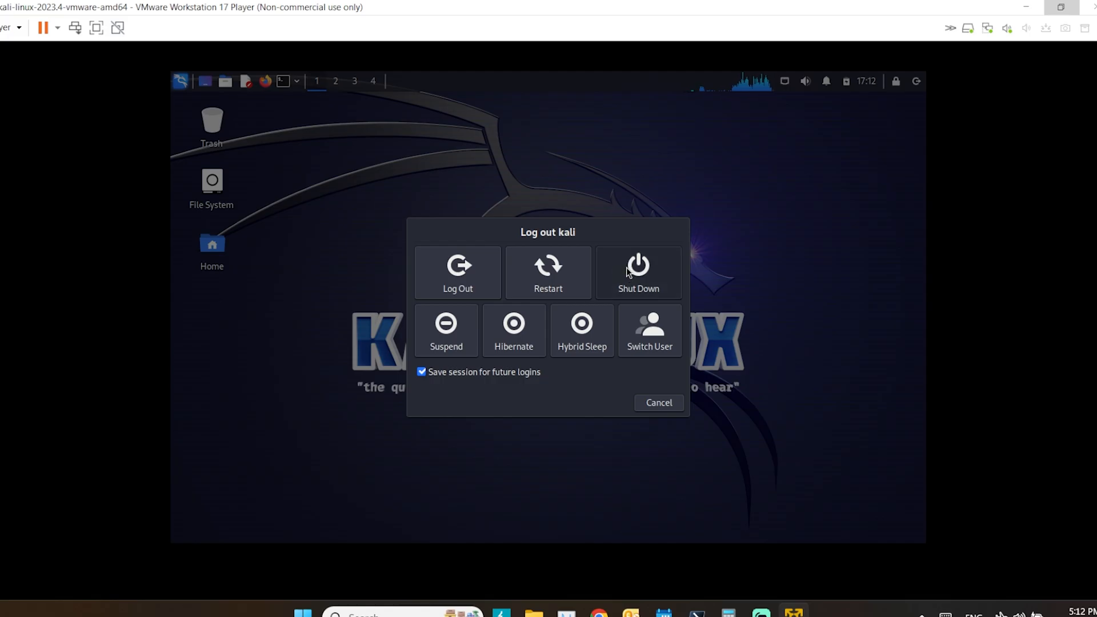